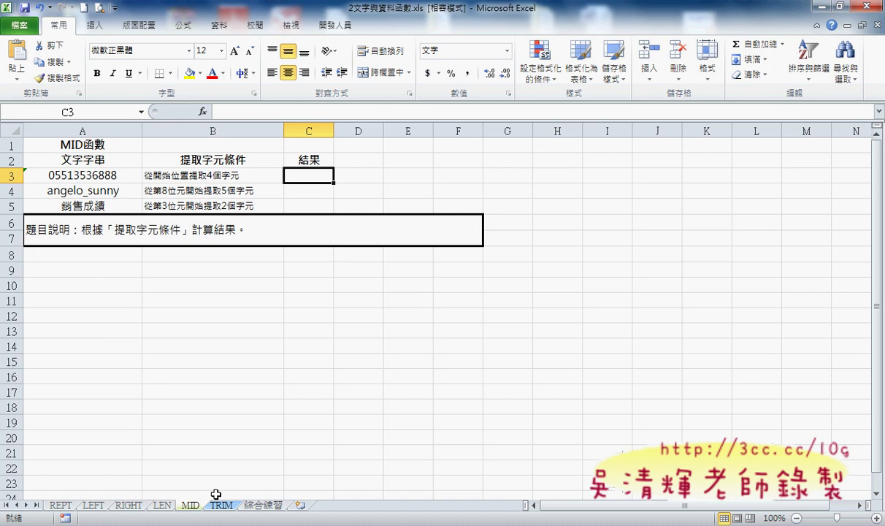
- Review the extraction conditions listed in B3, B4 and B5
left_click(201, 174)
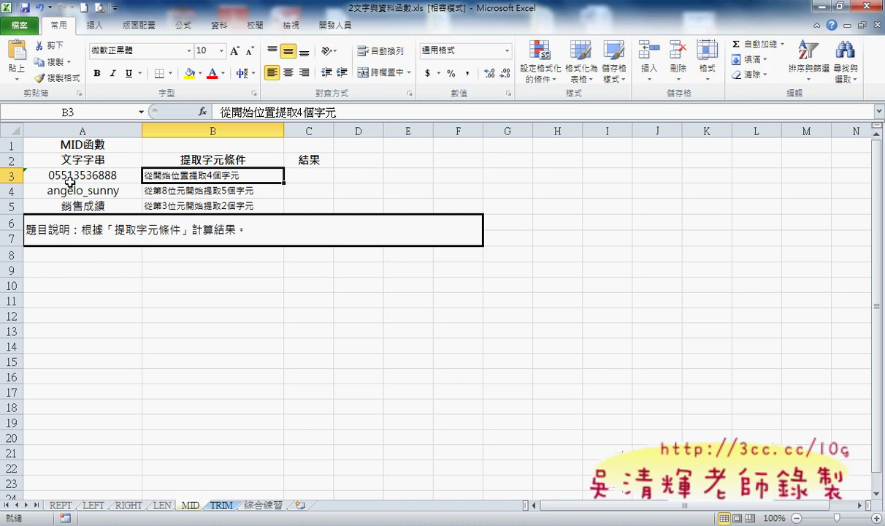
left_click(73, 174)
left_click(199, 190)
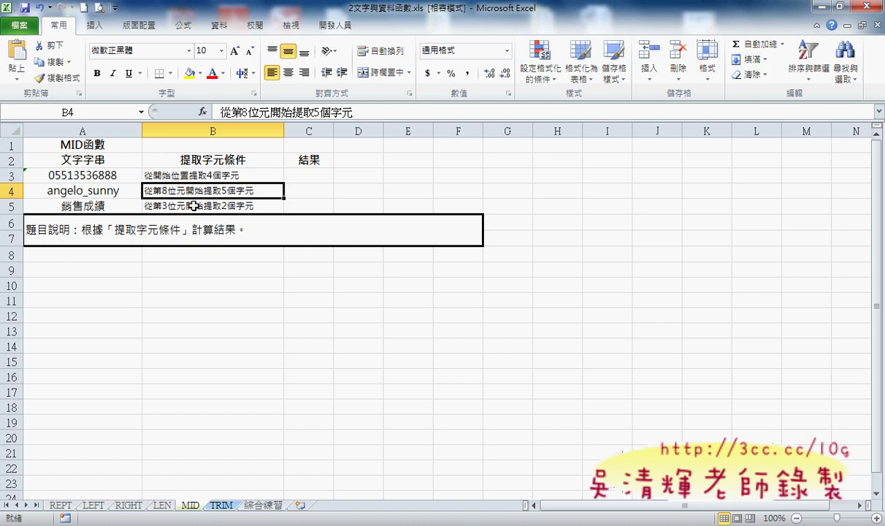
left_click(170, 207)
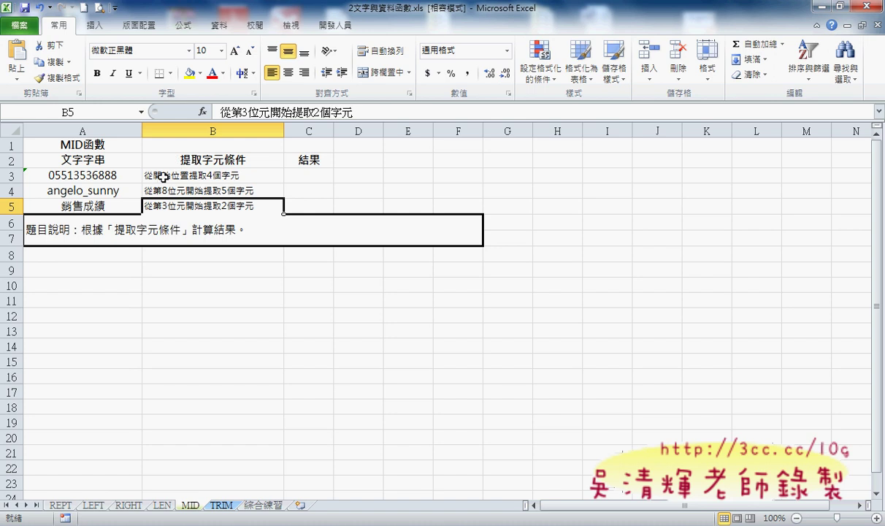
- Insert the MID function into C3 from the 全部 (All) function category
left_click(322, 178)
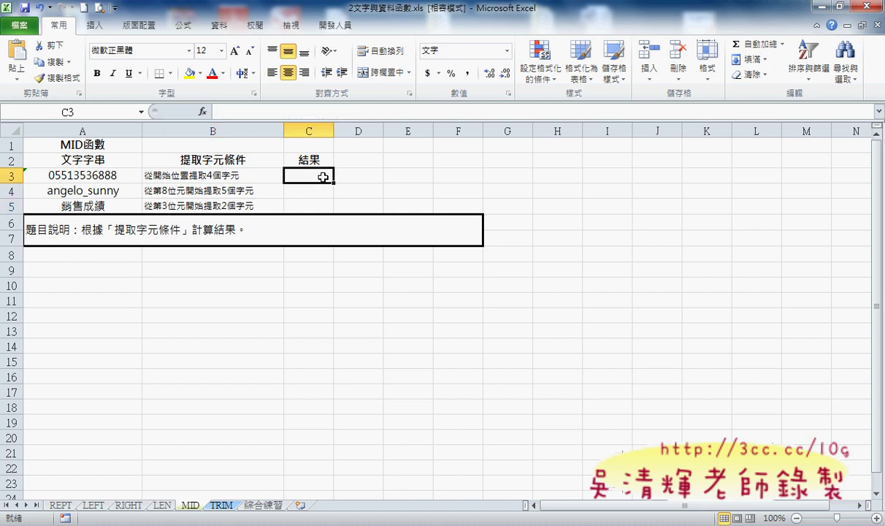
left_click(202, 112)
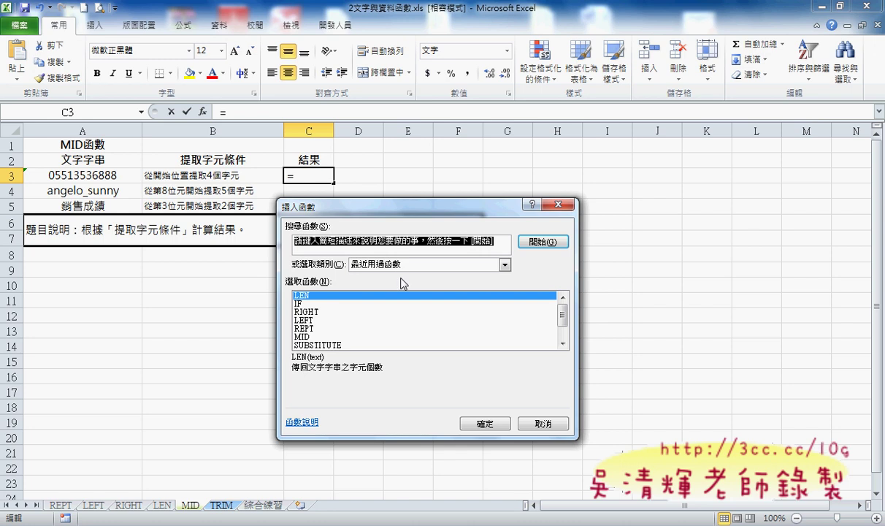
left_click(402, 264)
left_click(389, 280)
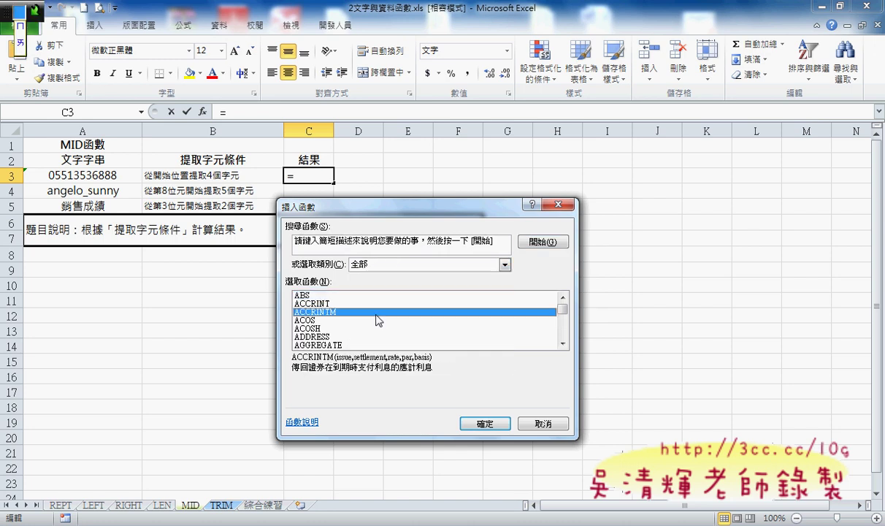
type("mid")
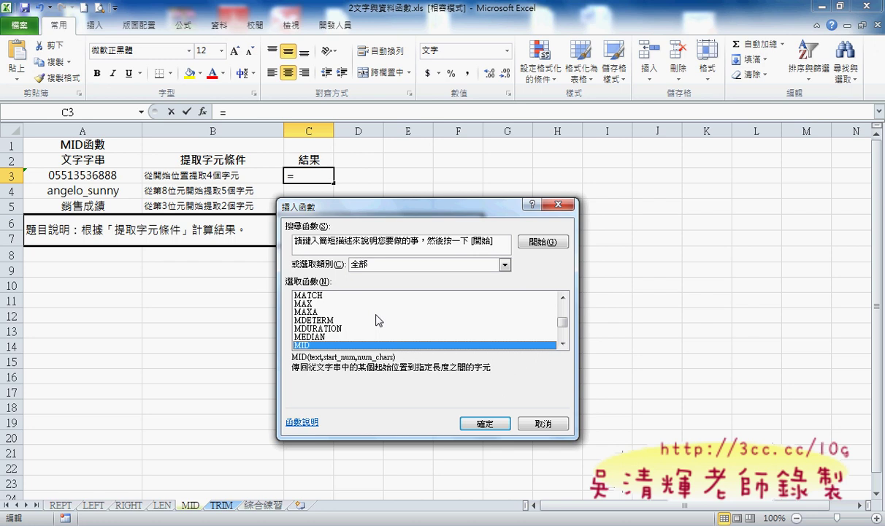
key("Return")
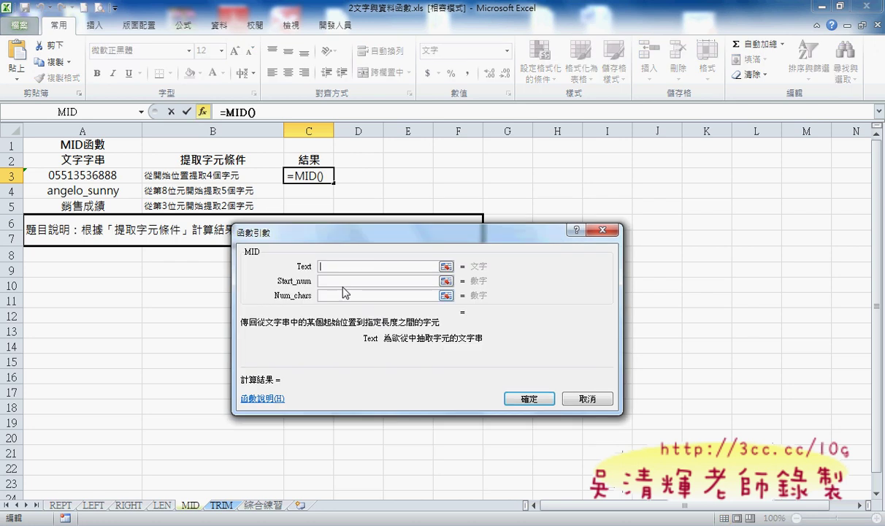
- Give MID the arguments A3, start 1 and 4 characters, confirming =MID(A3,1,4) in C3
left_click(102, 175)
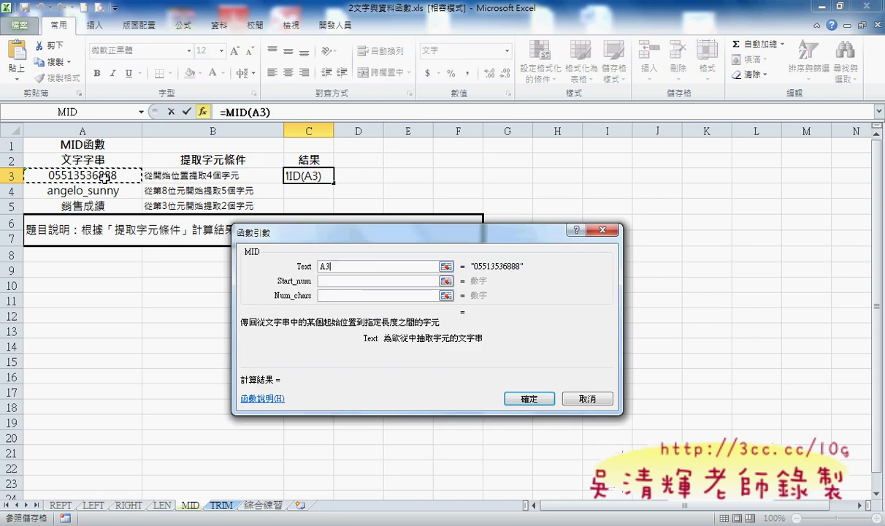
left_click(331, 282)
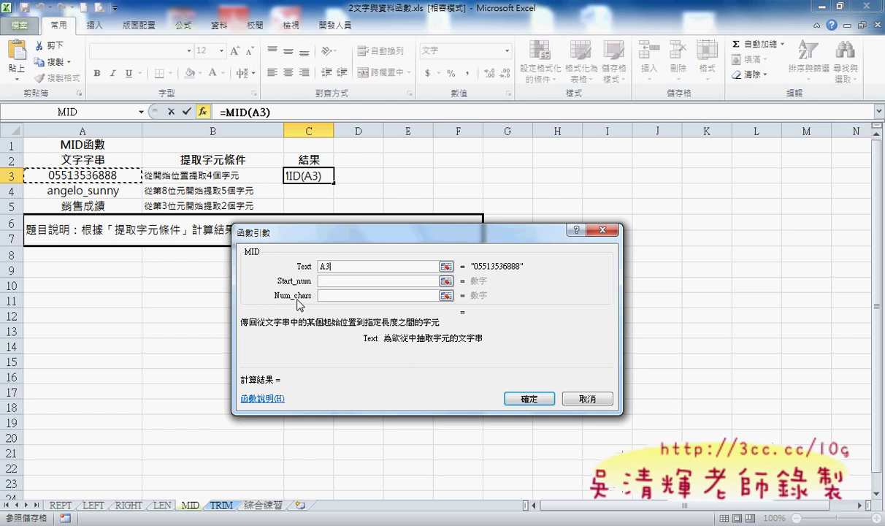
left_click(343, 281)
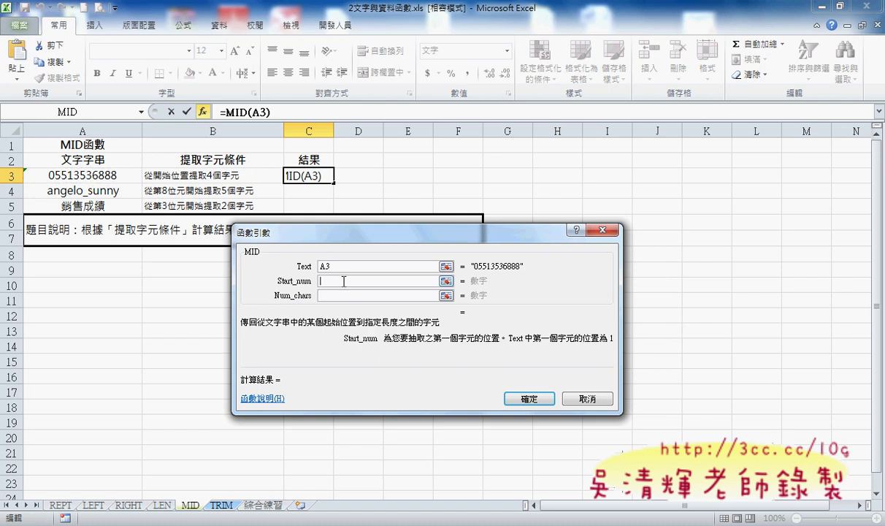
type("1")
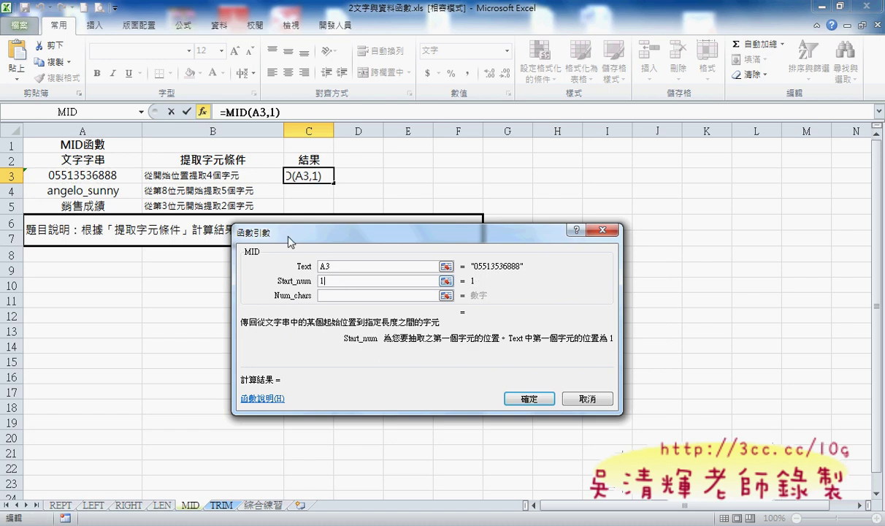
left_click(338, 295)
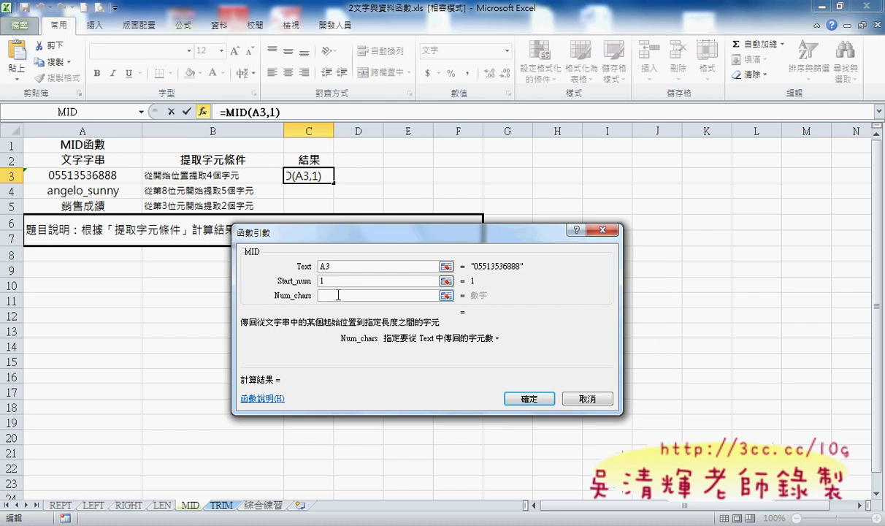
type("4")
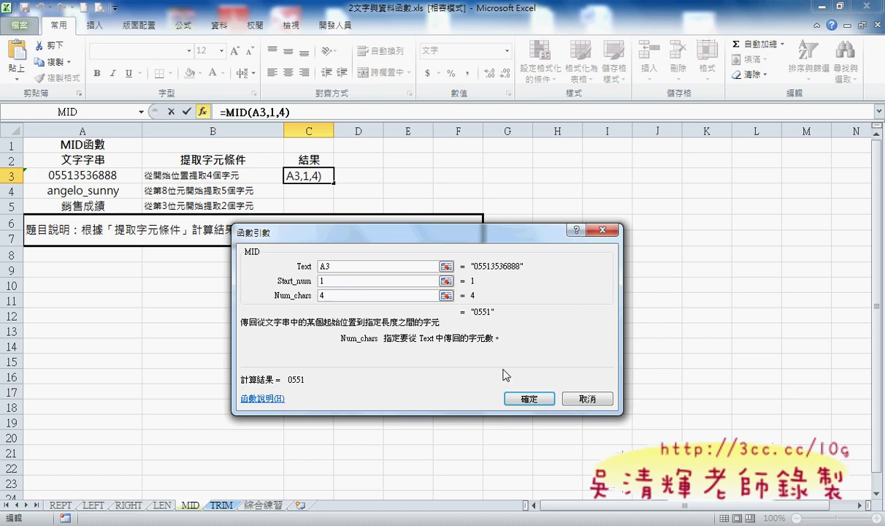
left_click(530, 401)
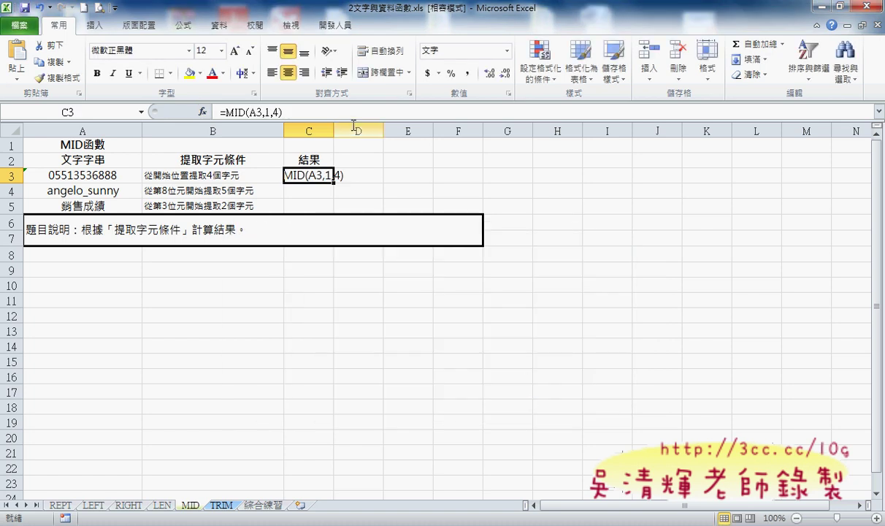
- Widen column C to show the whole =MID(A3,1,4) text, then select C3:C5
left_click_drag(334, 130, 383, 126)
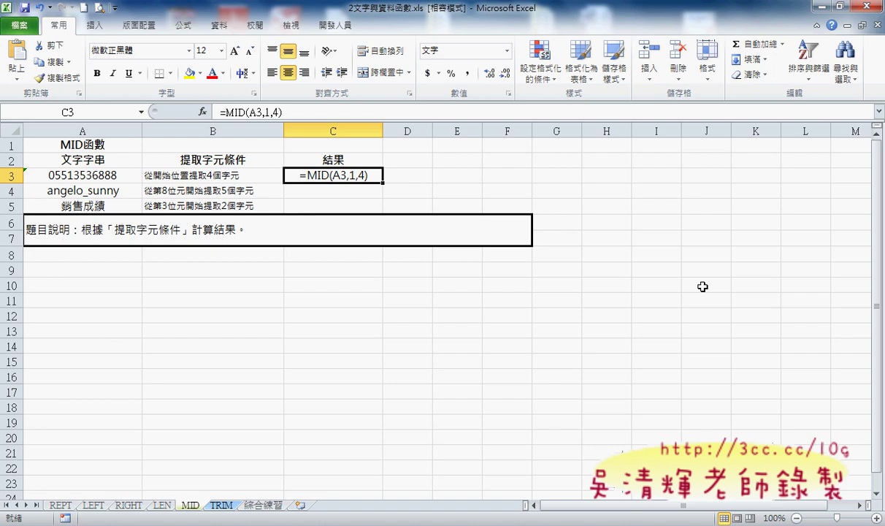
left_click(656, 332)
left_click_drag(343, 175, 338, 205)
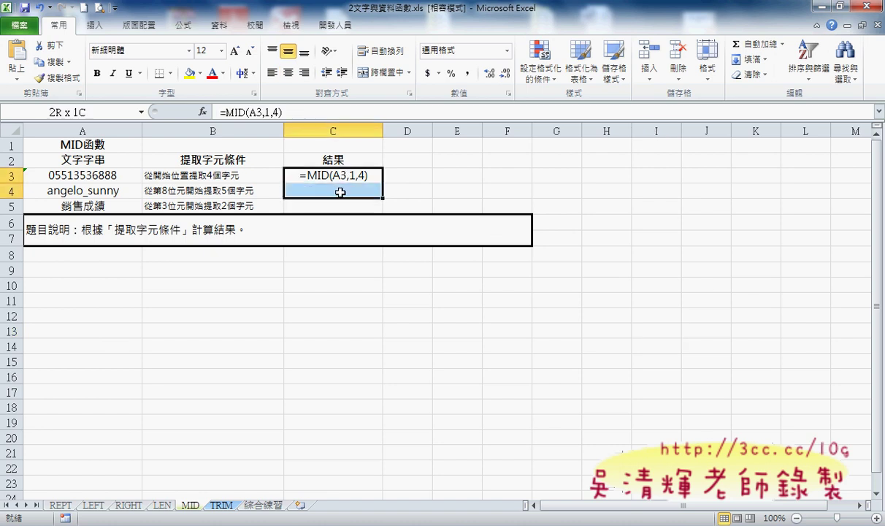
- Switch C3:C5's number format from 文字 (Text) to 通用格式 (General)
right_click(318, 189)
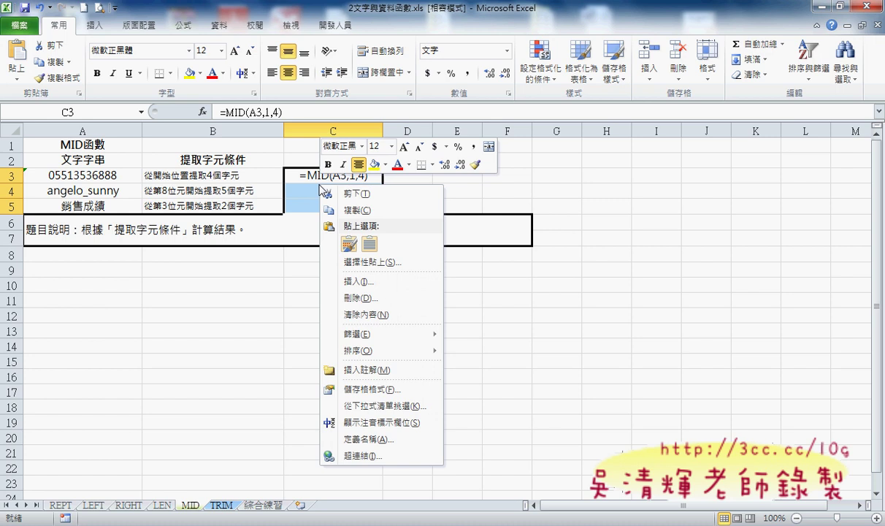
left_click(365, 391)
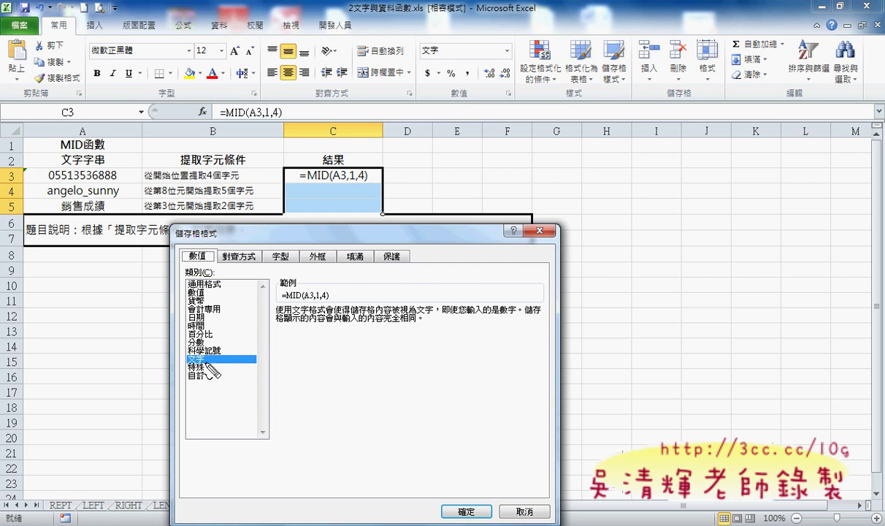
mouse_move(206, 363)
left_mouse_down()
mouse_move(187, 362)
mouse_move(205, 361)
left_mouse_up()
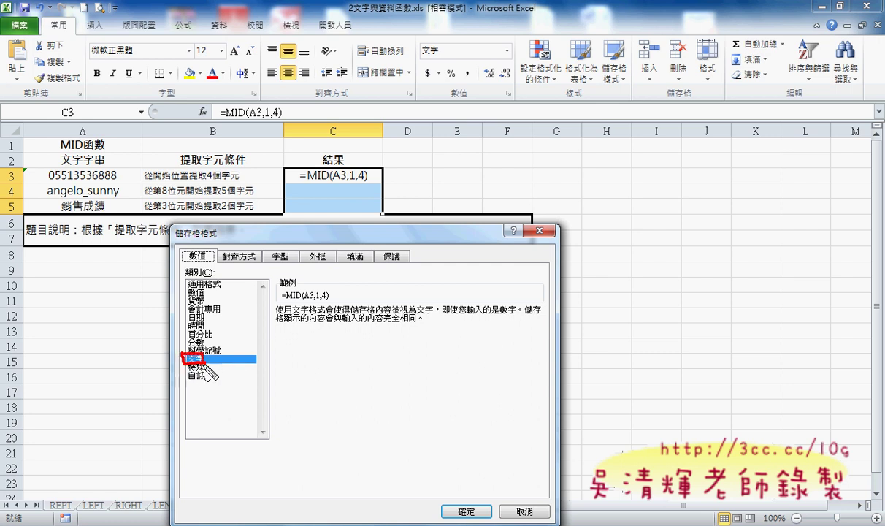
left_click_drag(214, 122, 242, 136)
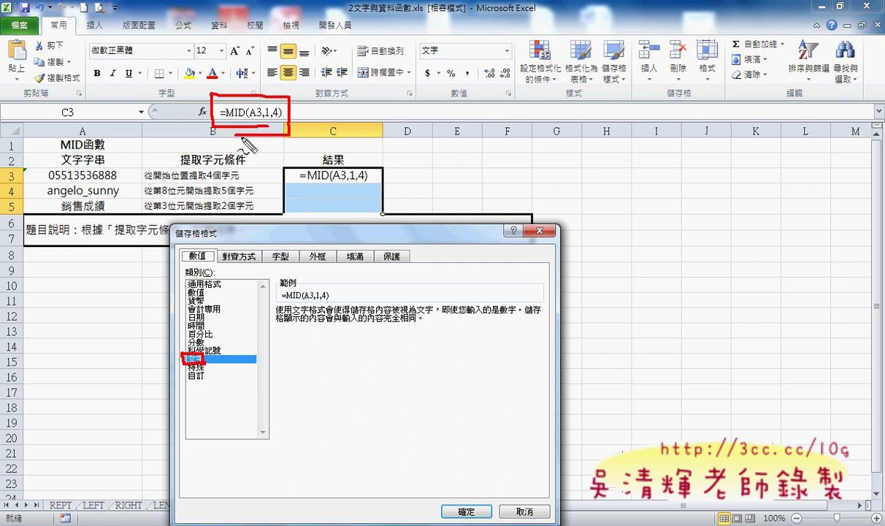
key("Escape")
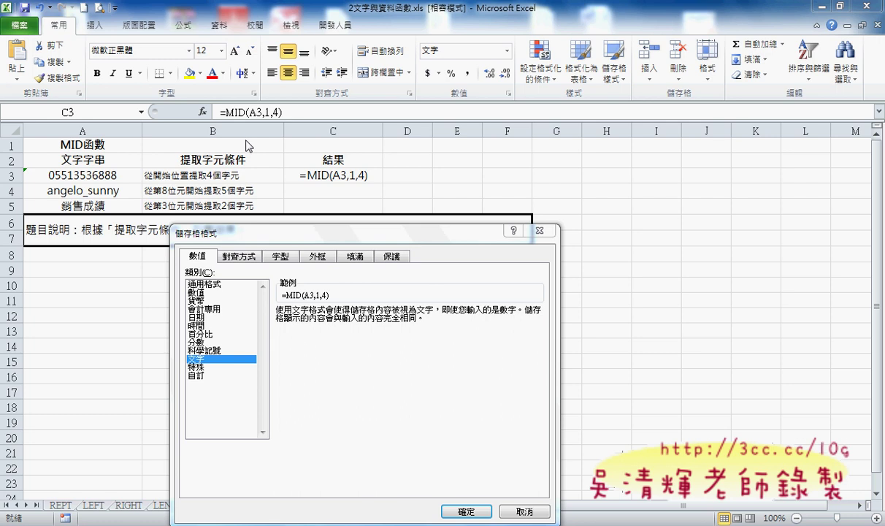
left_click(215, 286)
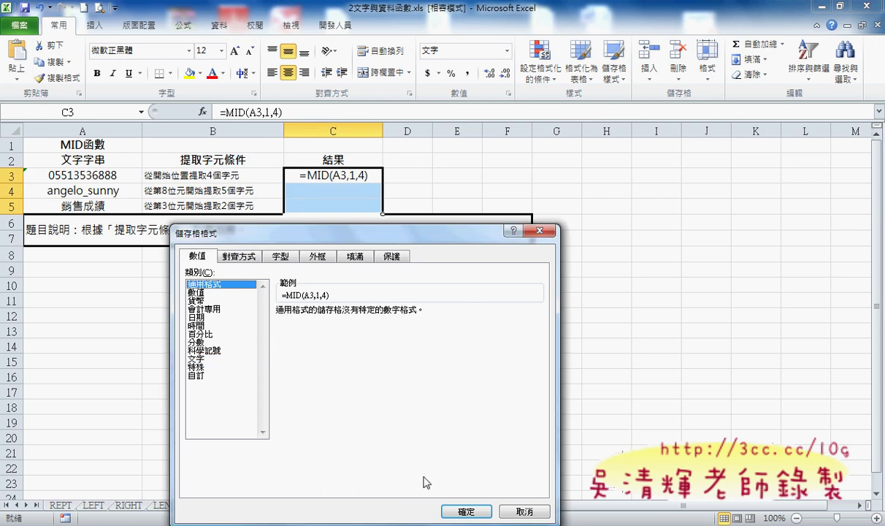
left_click(467, 512)
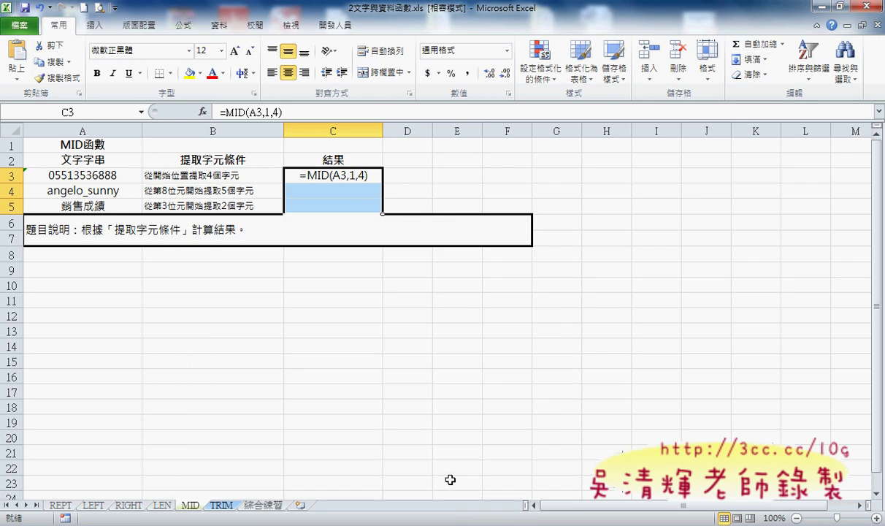
- Recommit C3's formula from the formula bar so it calculates and shows 0551
left_click(338, 176)
left_click(231, 111)
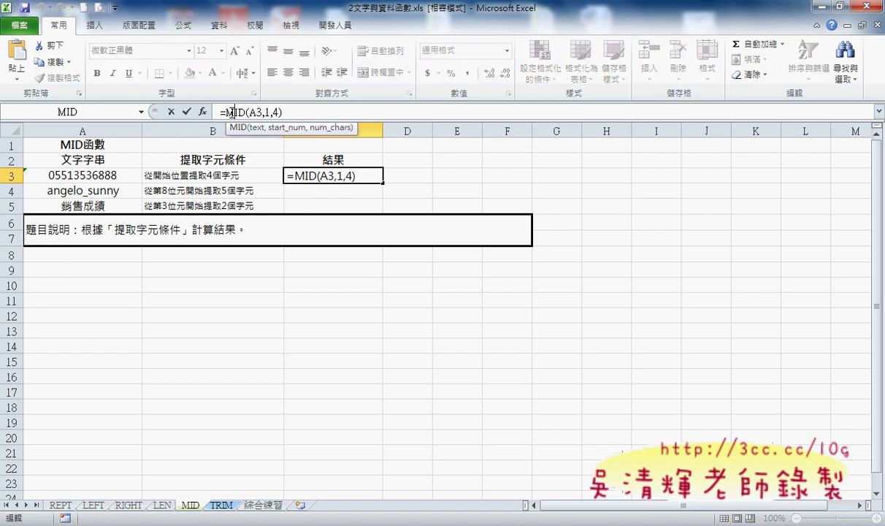
left_click(187, 112)
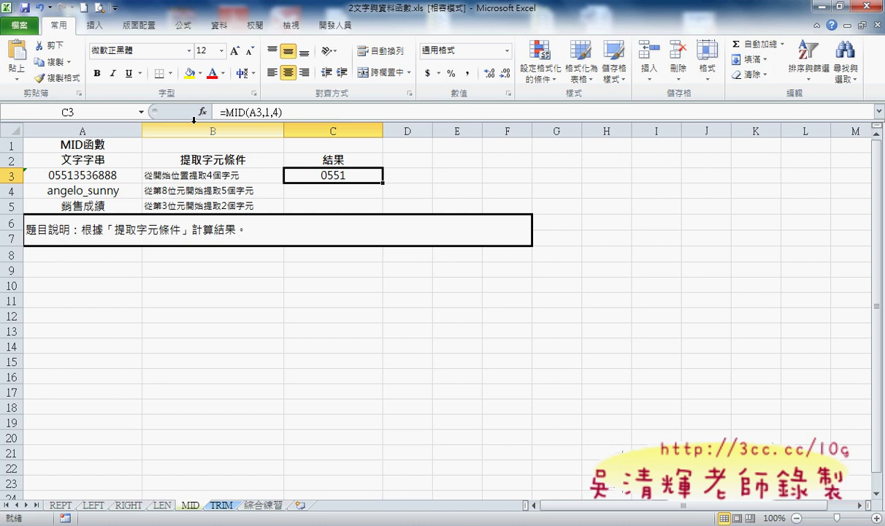
- Fill C3's MID formula down to C5, producing ange and 銷售成績, and check C4
left_click_drag(383, 182, 384, 212)
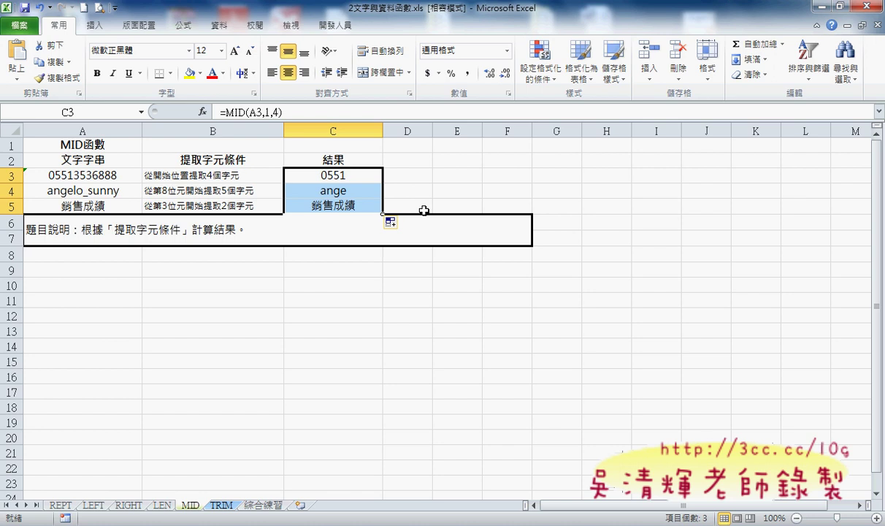
left_click(338, 194)
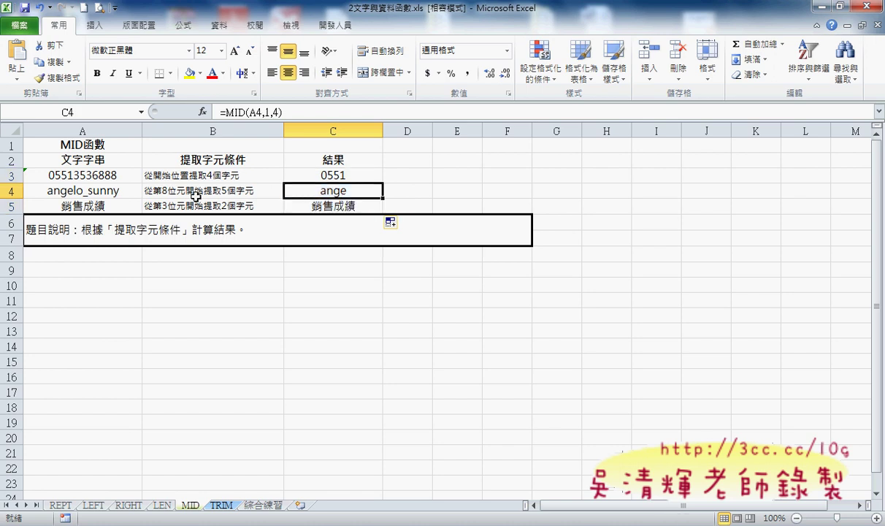